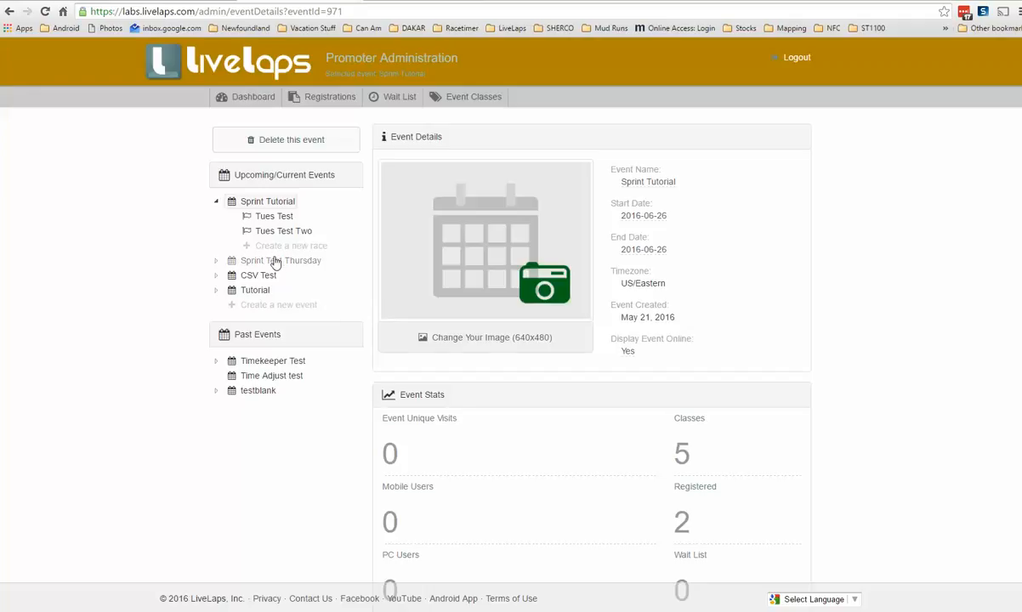
# Start a new race under the Sprint Tutorial event with Enduro as the scoring type.
pyautogui.click(266, 249)
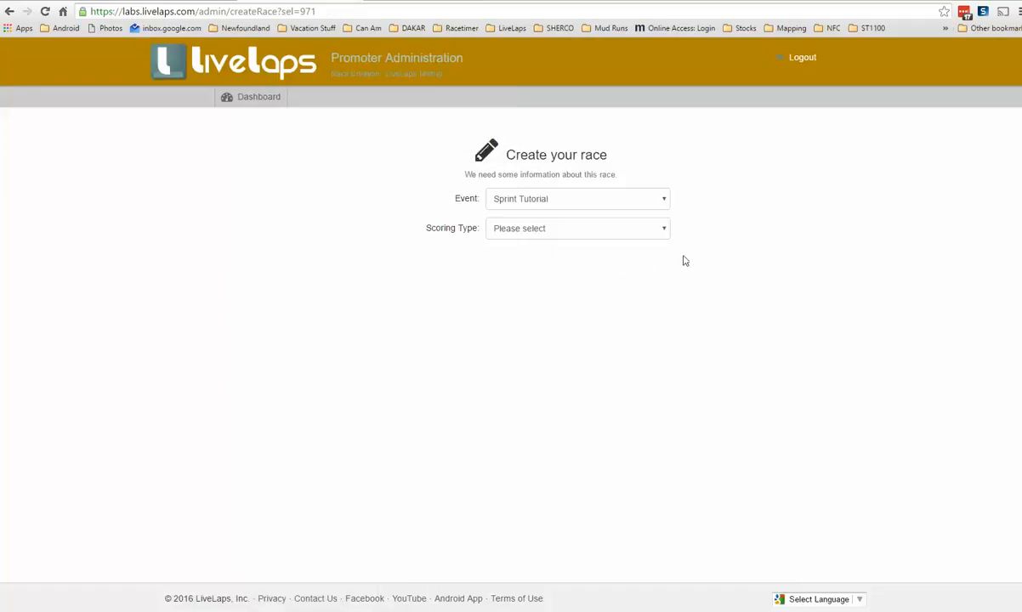
pyautogui.click(665, 201)
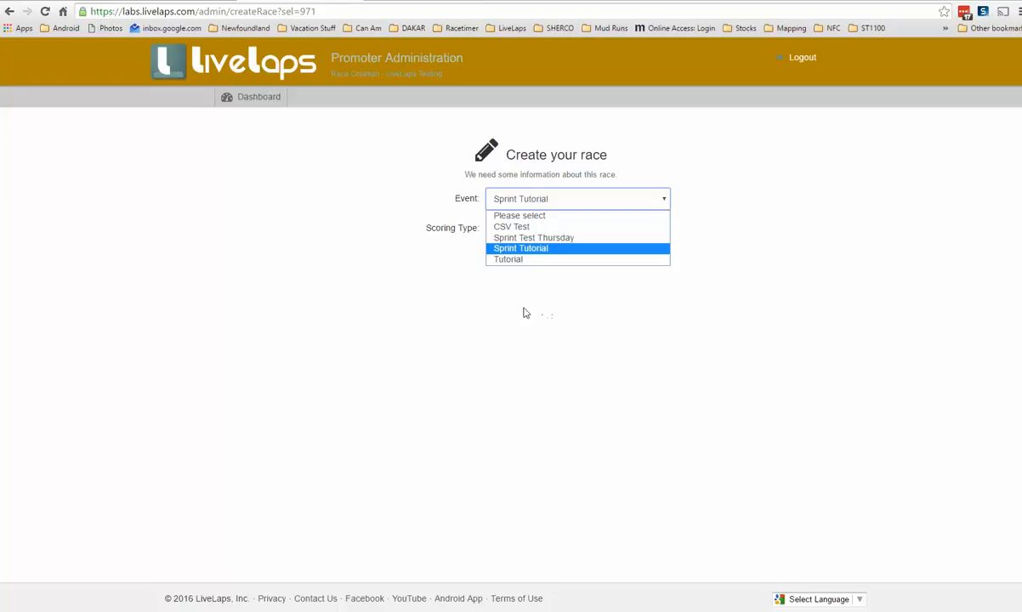
pyautogui.click(505, 247)
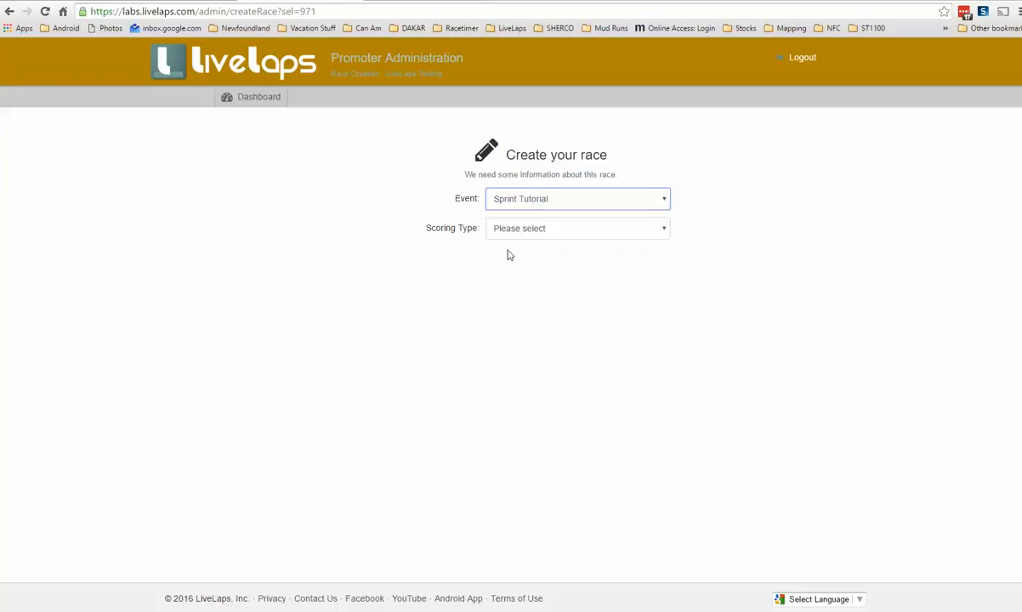
pyautogui.click(664, 230)
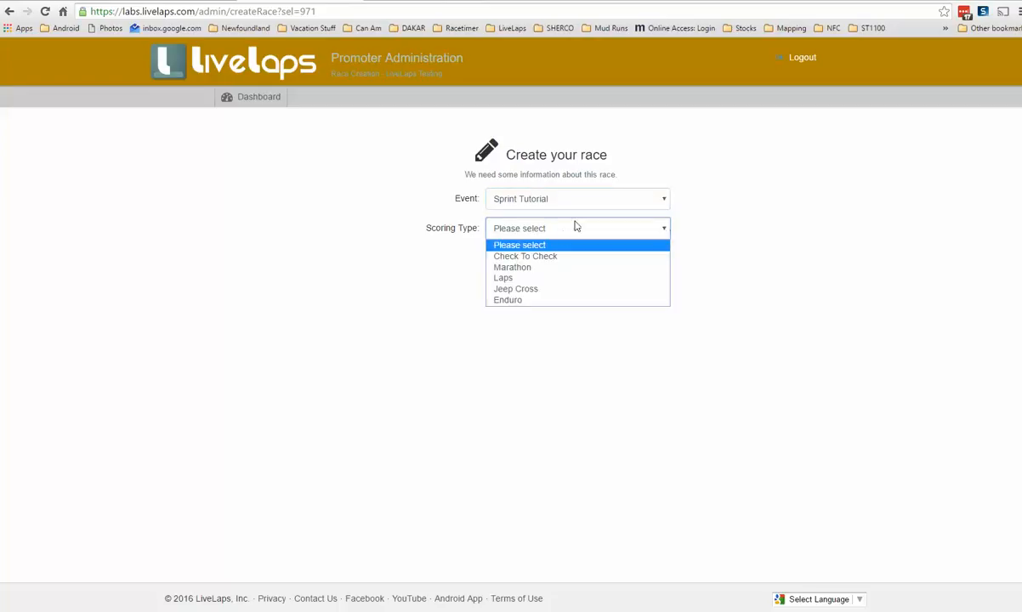
pyautogui.click(508, 301)
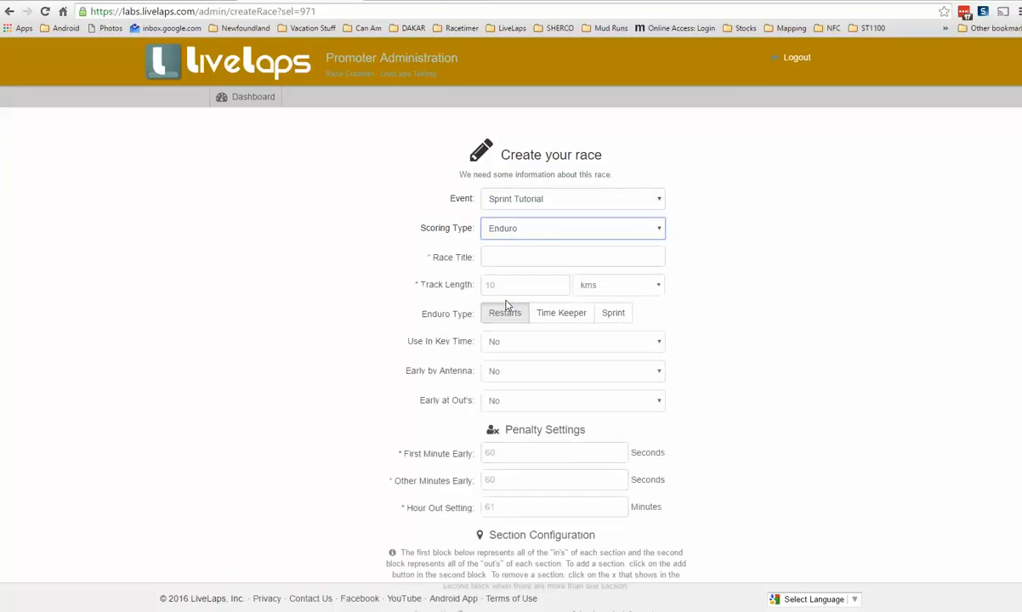
# Title the race Test and set its track length to 35 miles.
pyautogui.click(504, 259)
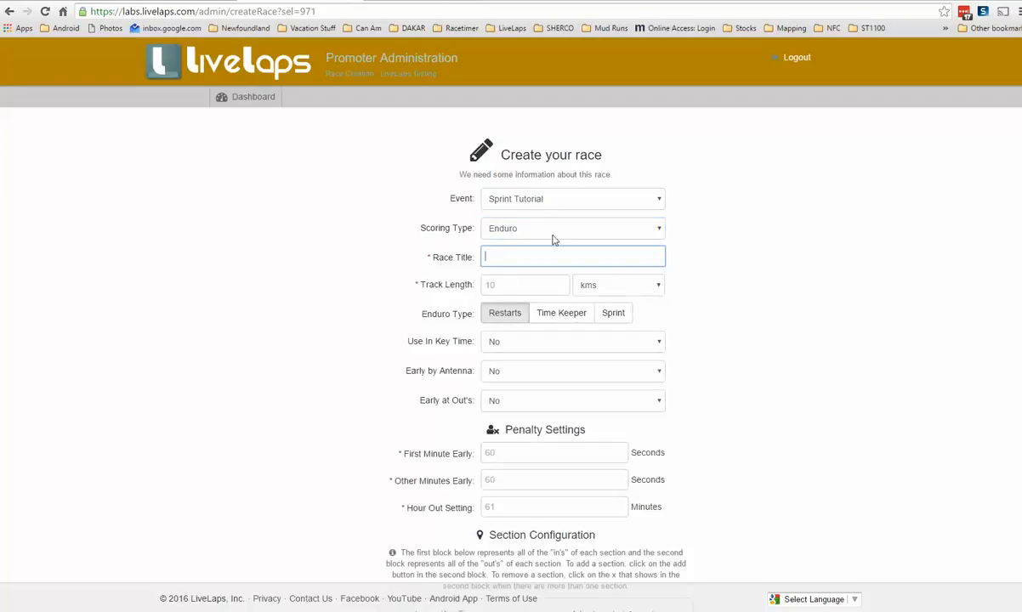
pyautogui.write('Test')
pyautogui.click(523, 286)
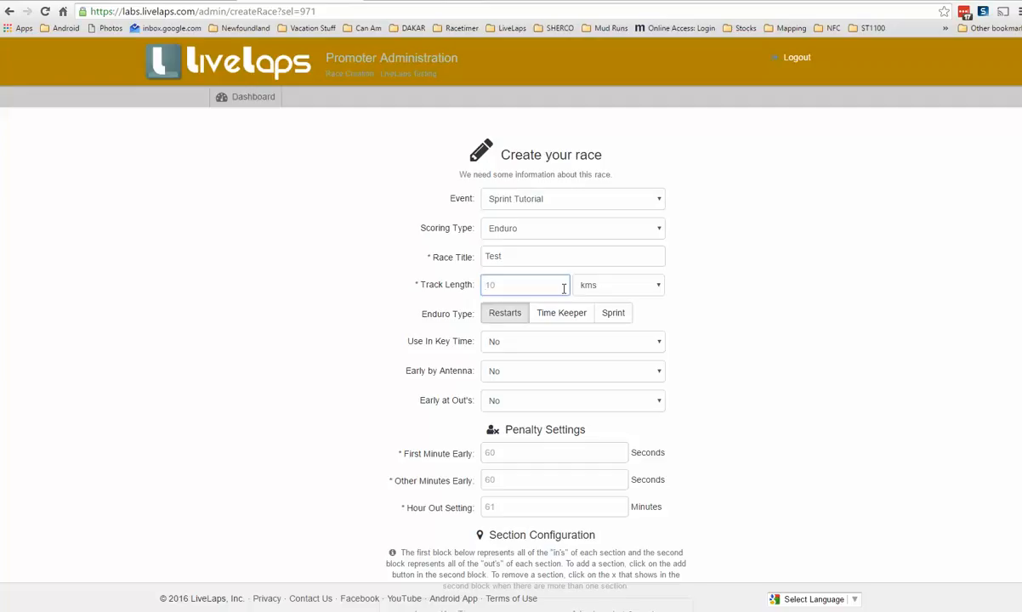
pyautogui.write('35')
pyautogui.click(660, 290)
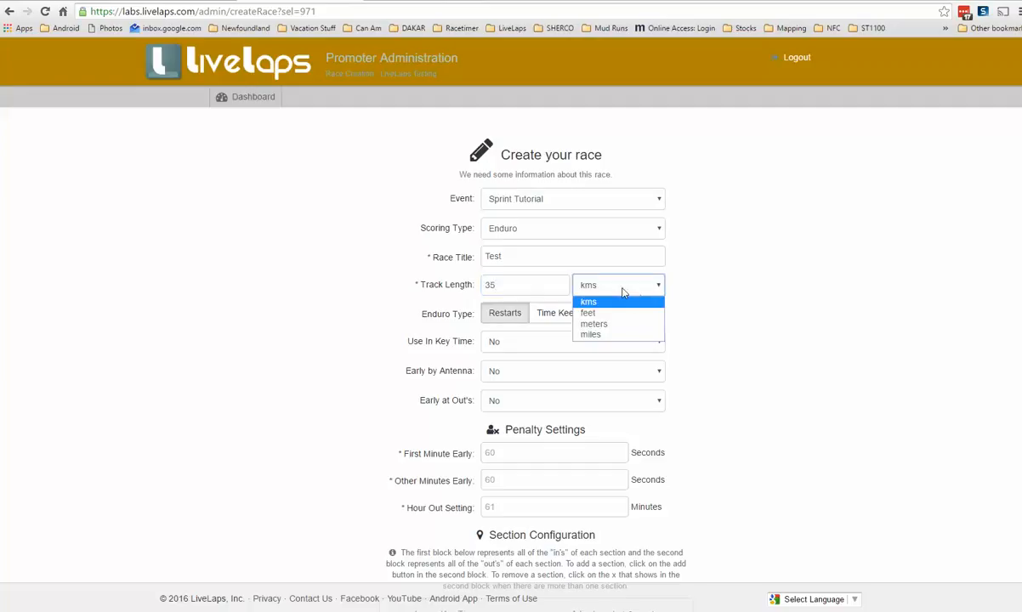
pyautogui.click(598, 336)
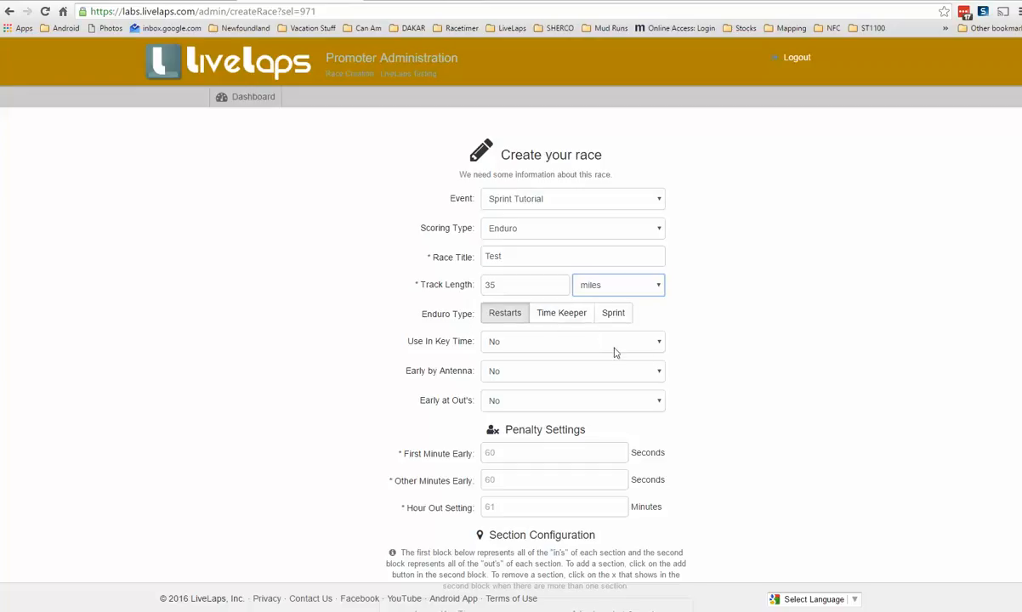
# Make it a Sprint enduro with a start time of 09:00:00 and a duration of 12 hours.
pyautogui.click(616, 318)
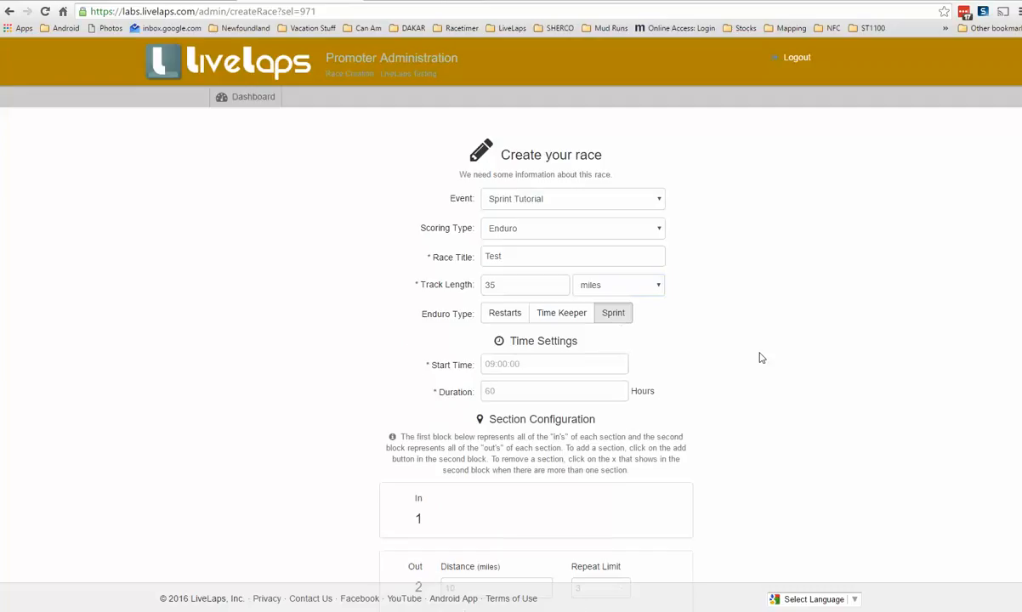
pyautogui.click(501, 364)
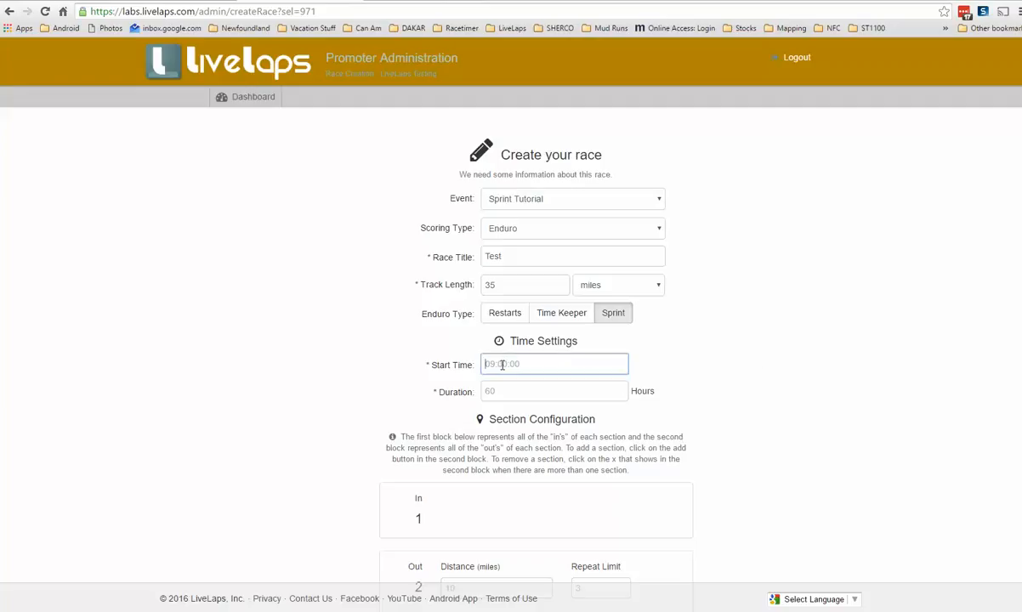
pyautogui.write('09:00:00')
pyautogui.click(520, 392)
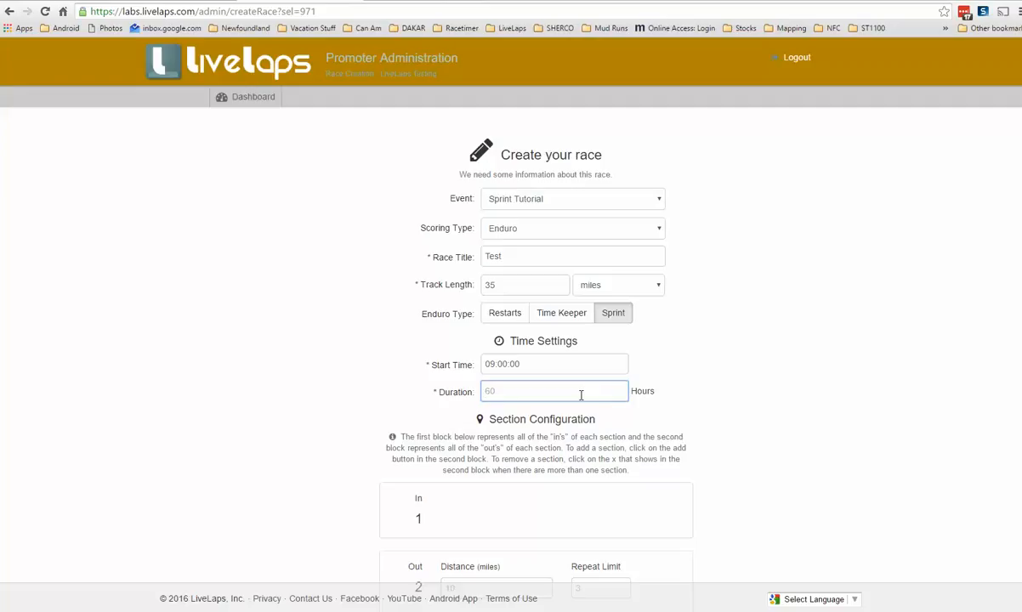
pyautogui.write('12')
pyautogui.click(779, 435)
# Give the first section a distance of 1.5 miles and a repeat limit of 3.
pyautogui.scroll(-2, 773, 420)
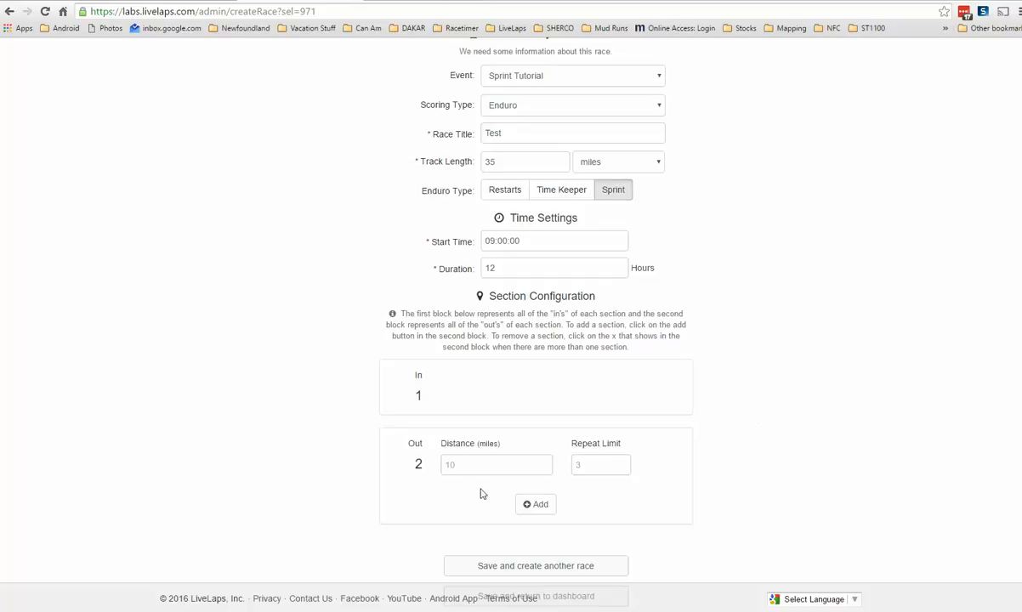
pyautogui.click(465, 465)
pyautogui.write('1.5')
pyautogui.click(613, 465)
pyautogui.write('3')
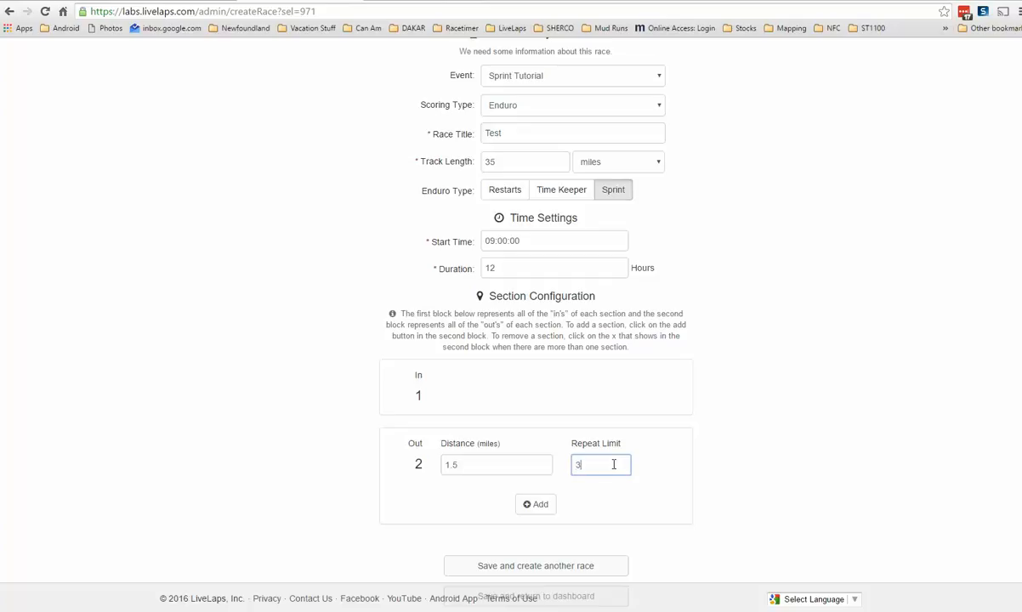
# Add two more sections with distances of 2 miles and 1 mile.
pyautogui.click(537, 508)
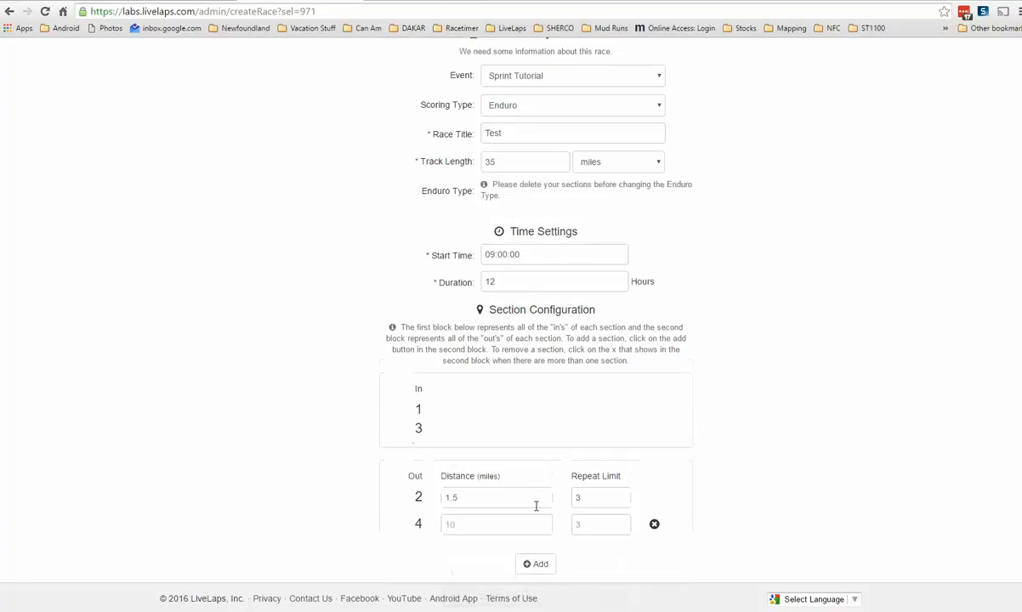
pyautogui.scroll(-3, 744, 485)
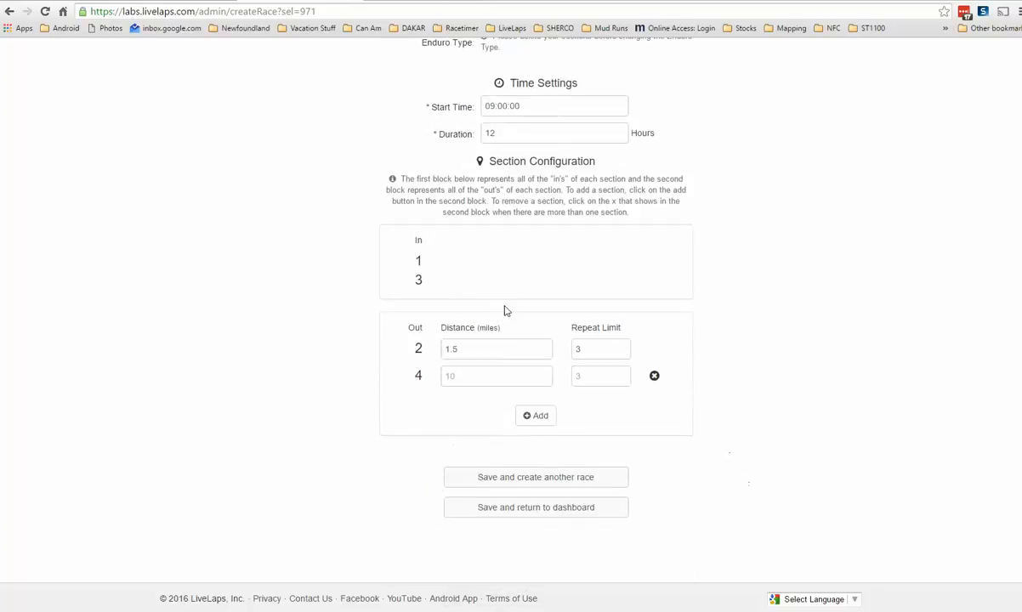
pyautogui.click(466, 377)
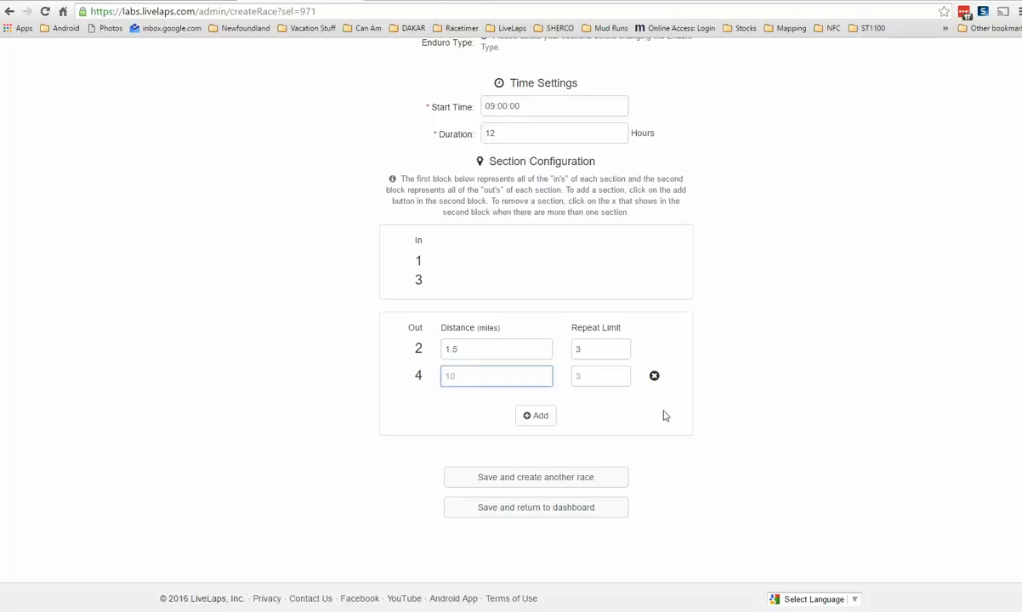
pyautogui.write('2')
pyautogui.click(546, 417)
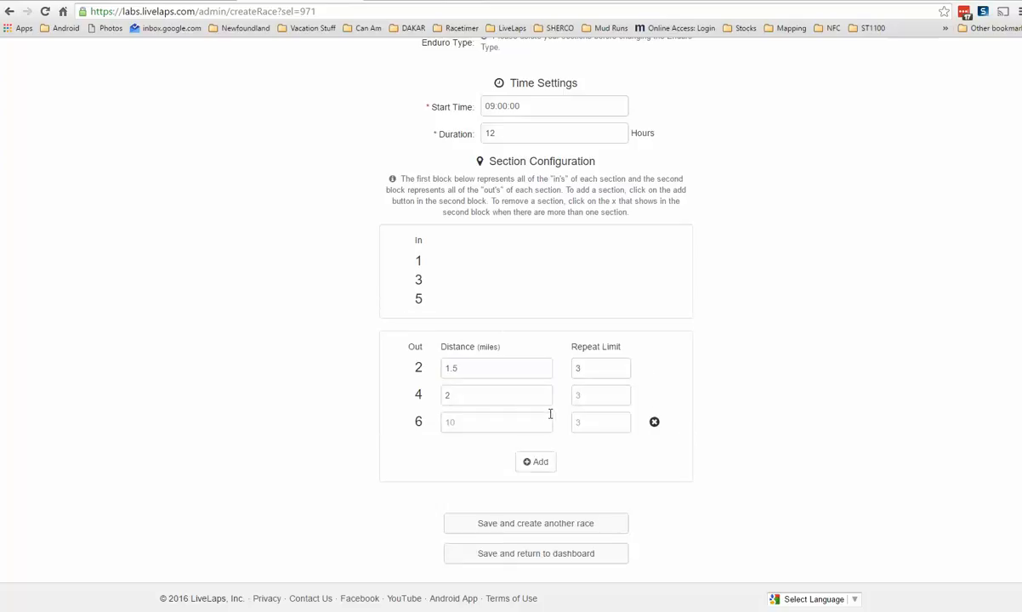
pyautogui.click(476, 421)
pyautogui.write('1')
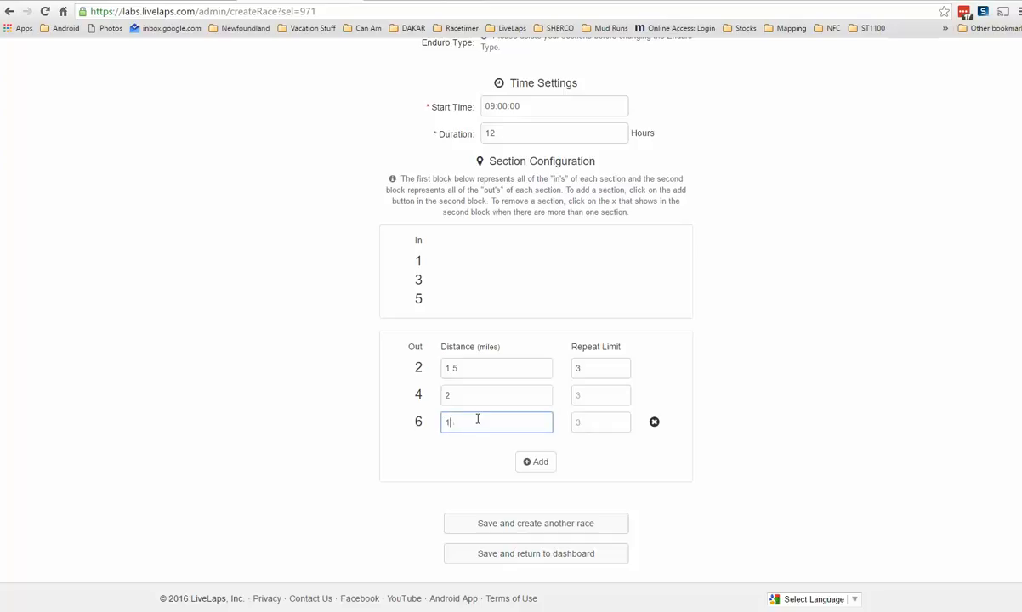
pyautogui.click(529, 464)
pyautogui.click(594, 416)
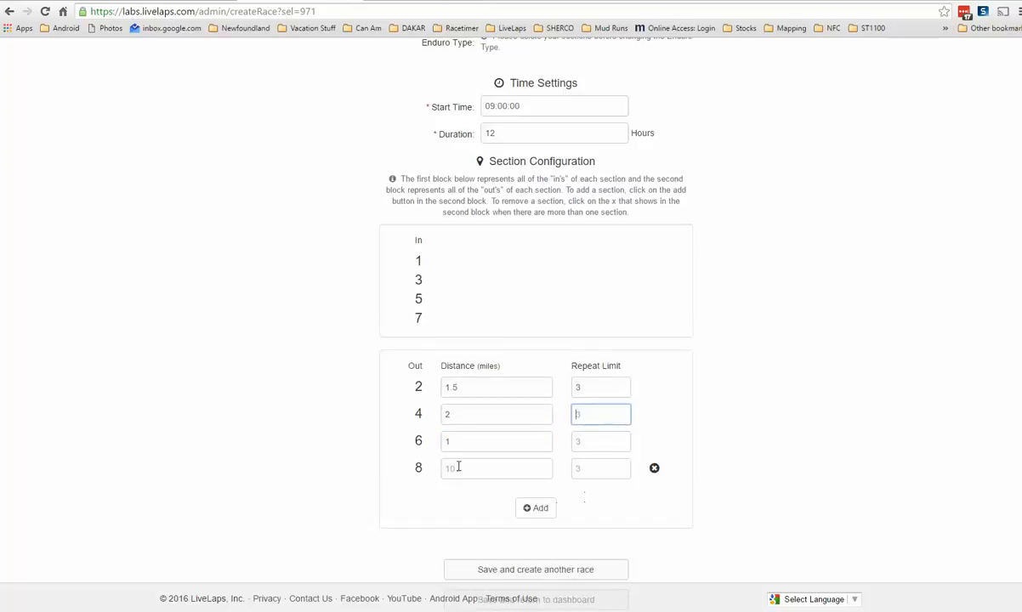
pyautogui.click(655, 470)
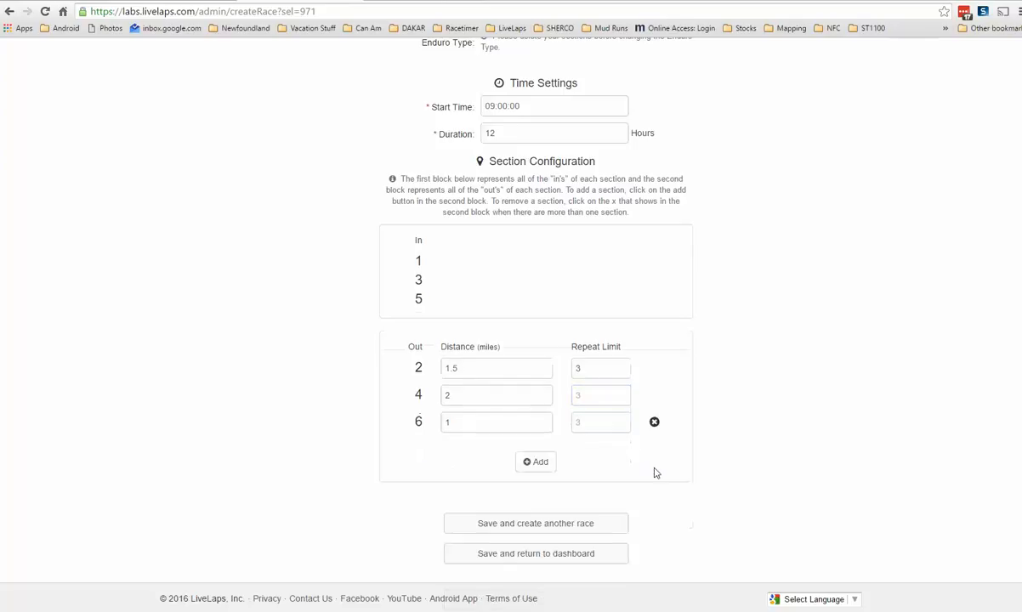
# Set the repeat limit of the second and third sections to 3.
pyautogui.click(597, 394)
pyautogui.write('3')
pyautogui.click(593, 421)
pyautogui.write('3')
# Check the completed race form, save the race and return to the dashboard.
pyautogui.scroll(4, 748, 383)
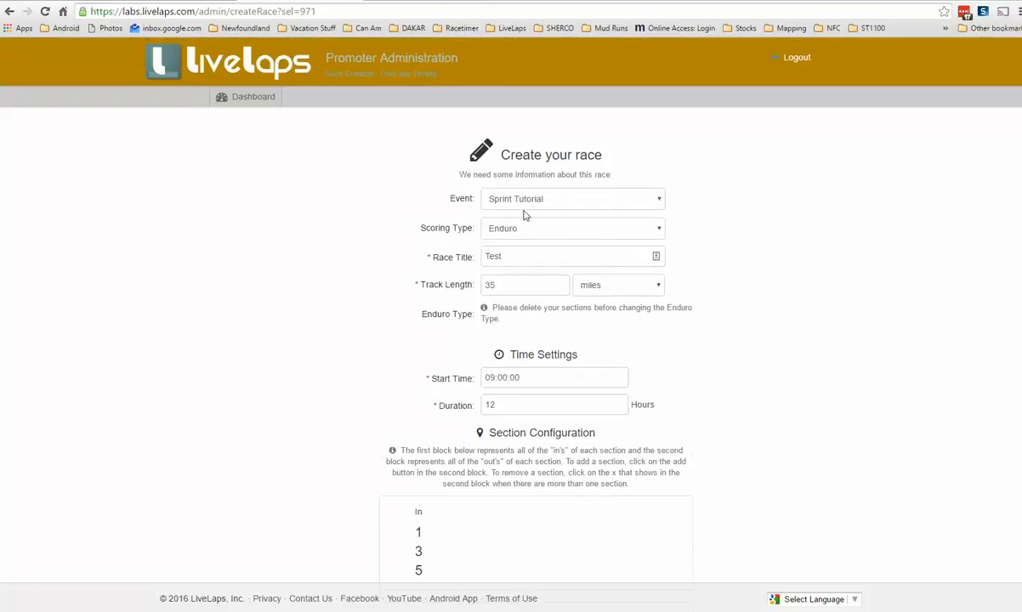
pyautogui.scroll(-1, 838, 440)
pyautogui.scroll(-4, 834, 434)
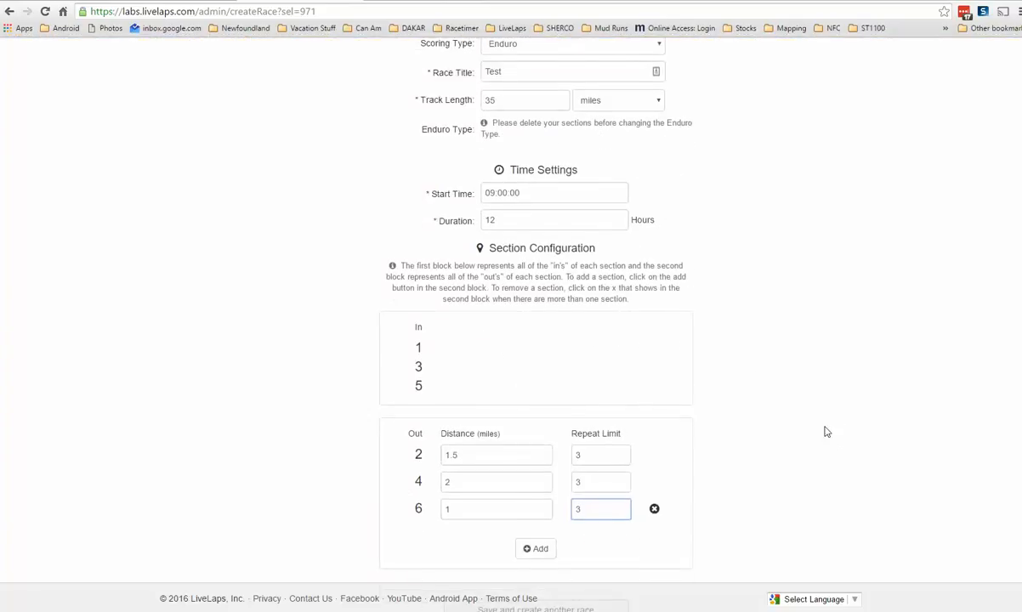
pyautogui.scroll(-3, 834, 429)
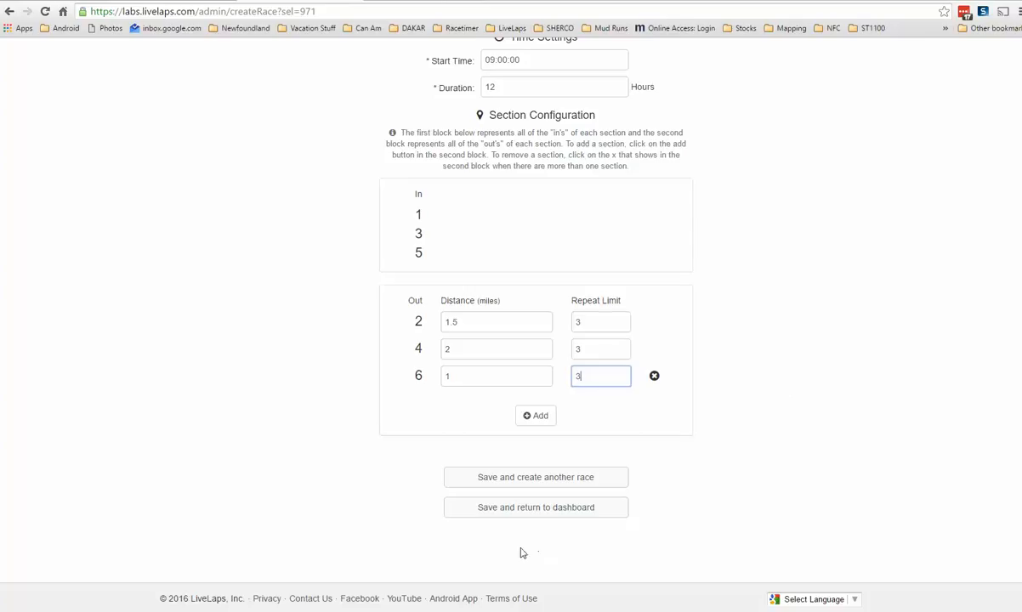
pyautogui.click(524, 508)
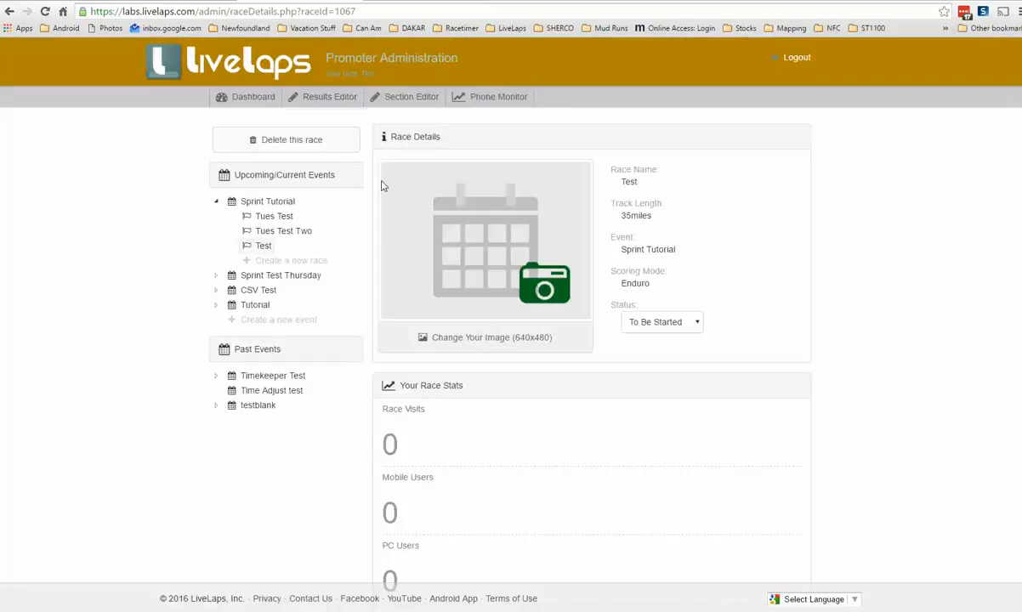
# Open the Test race under Sprint Tutorial and review its details and enduro configuration.
pyautogui.click(263, 248)
pyautogui.scroll(-2, 596, 439)
pyautogui.scroll(-3, 595, 439)
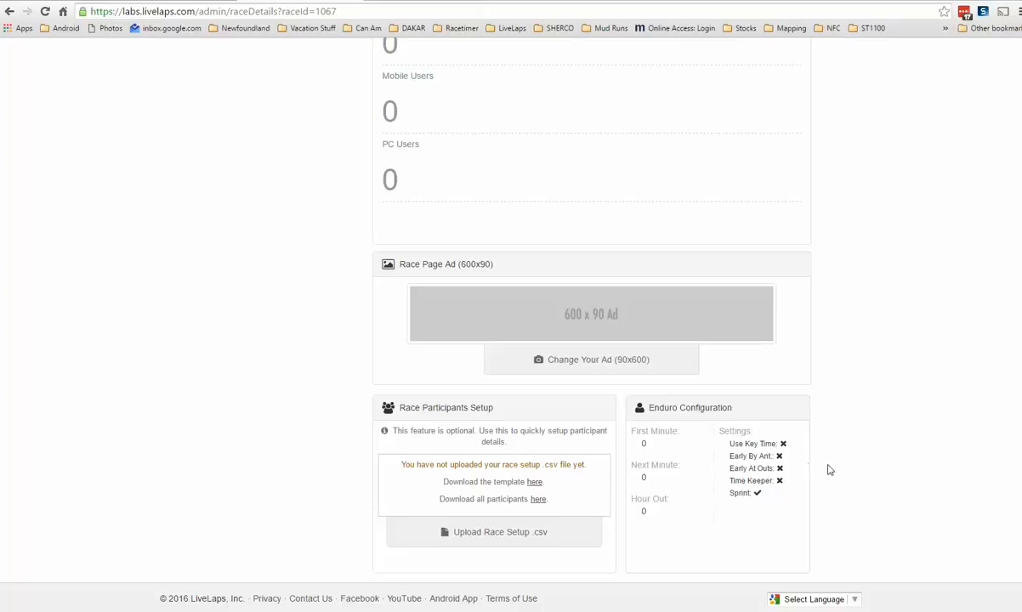
pyautogui.scroll(4, 829, 471)
pyautogui.scroll(1, 830, 470)
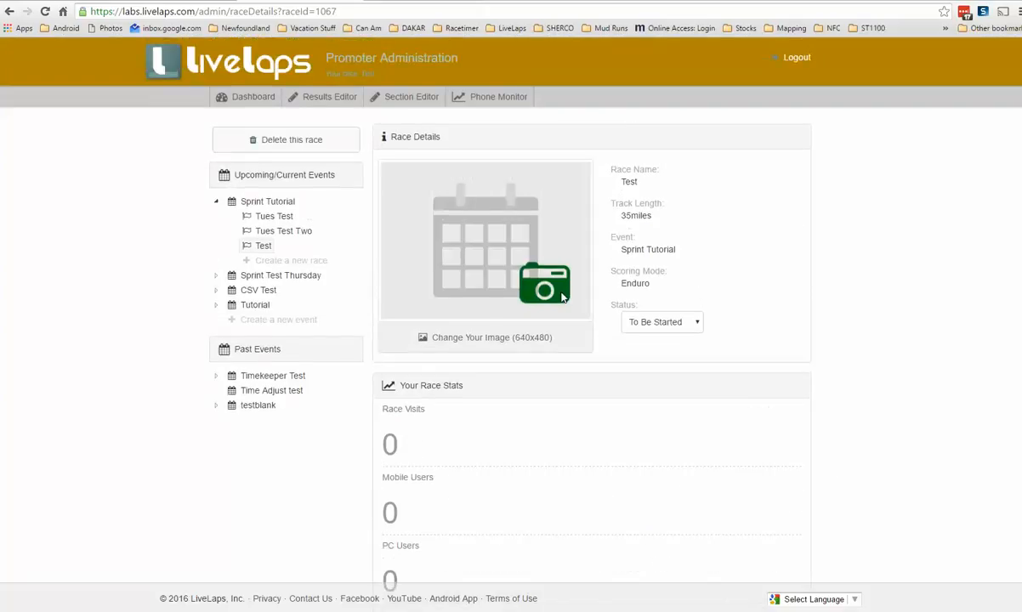